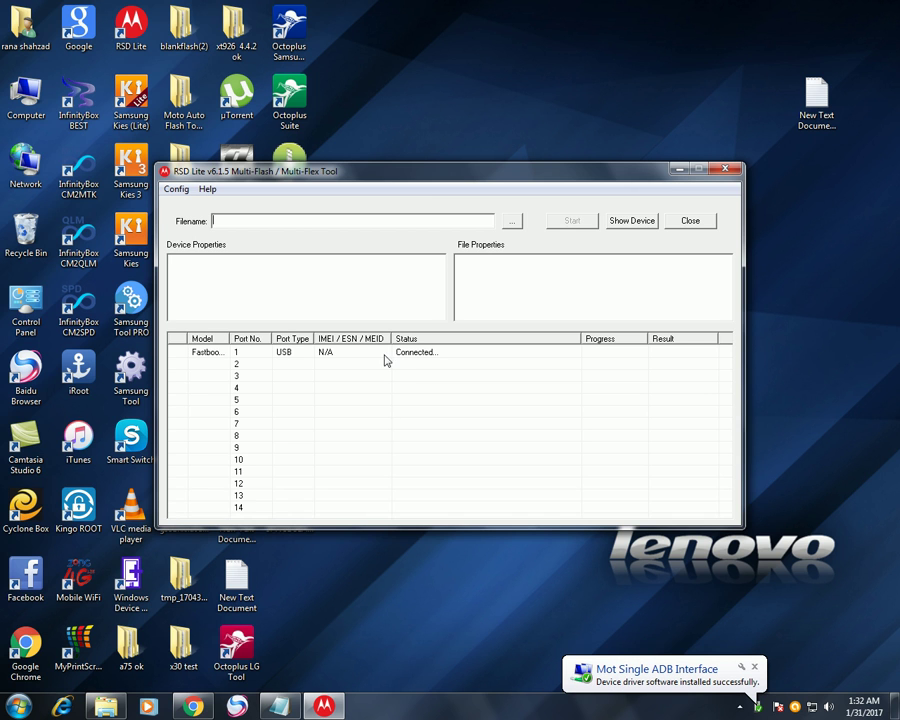
- Check the method notes in Notepad, and open the MOTROLA folder on Local Disk (F:) in Windows Explorer
left_click(279, 706)
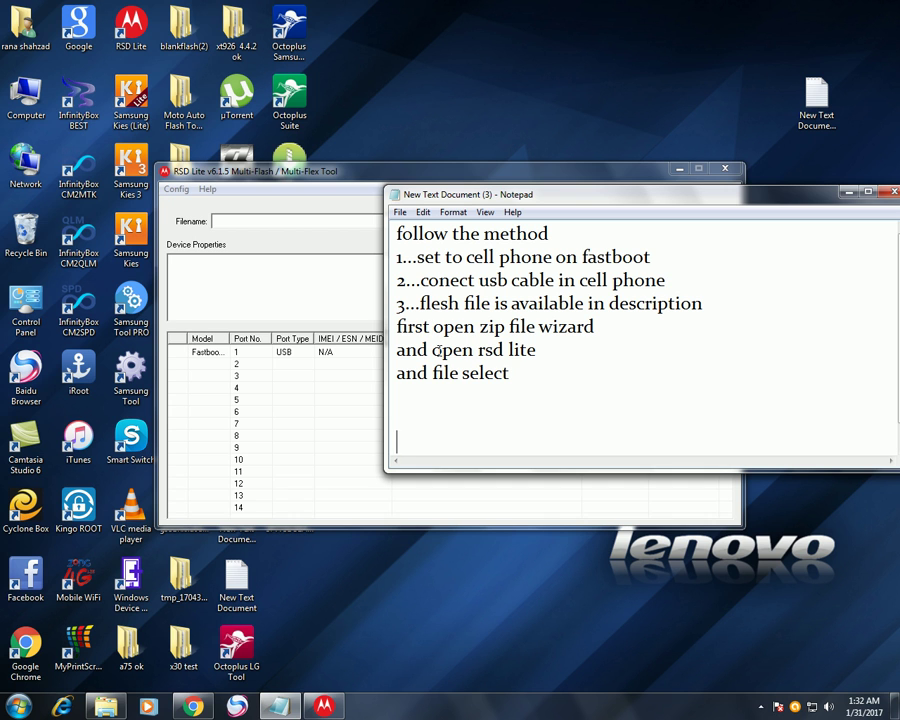
left_click(847, 191)
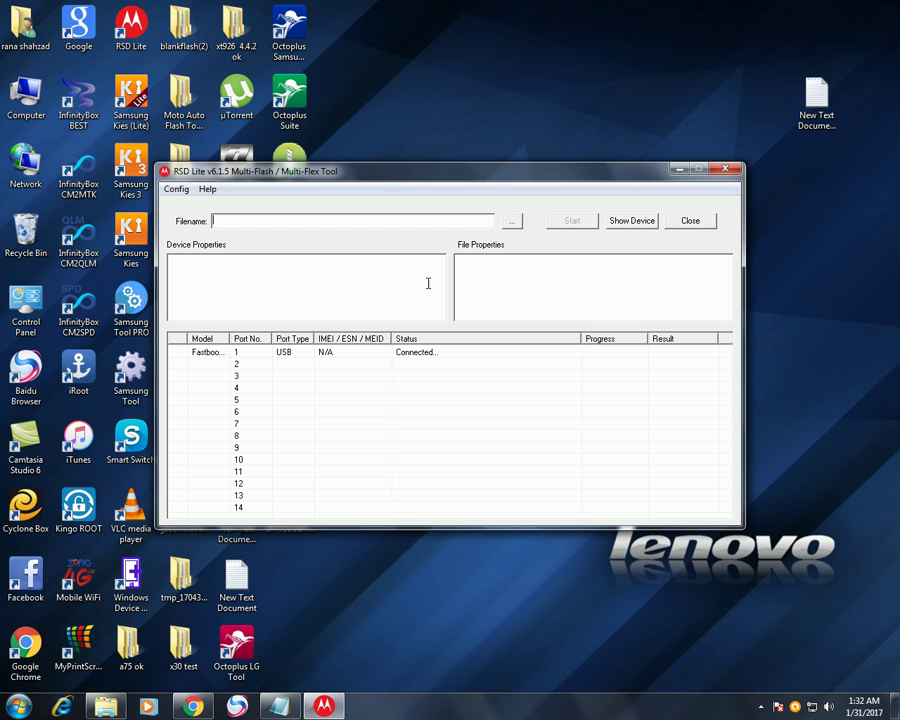
right_click(26, 94)
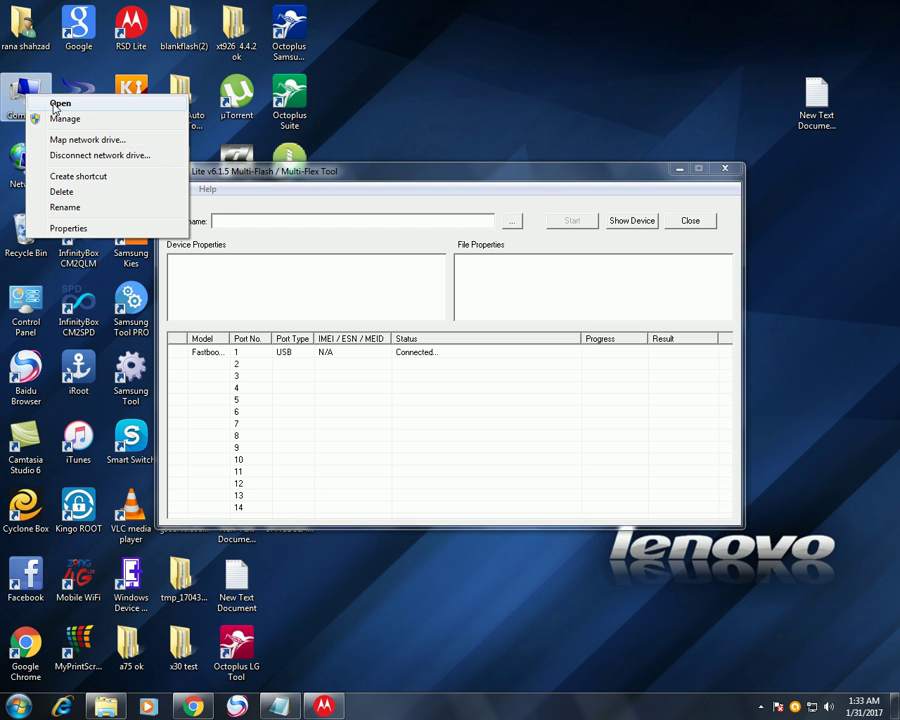
left_click(55, 104)
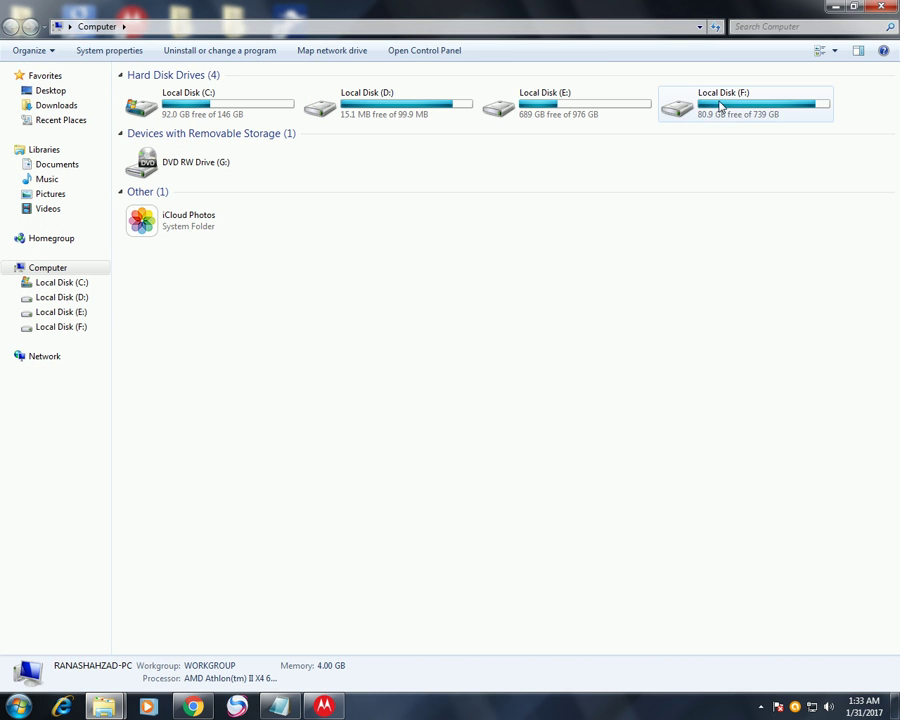
right_click(708, 102)
left_click(714, 113)
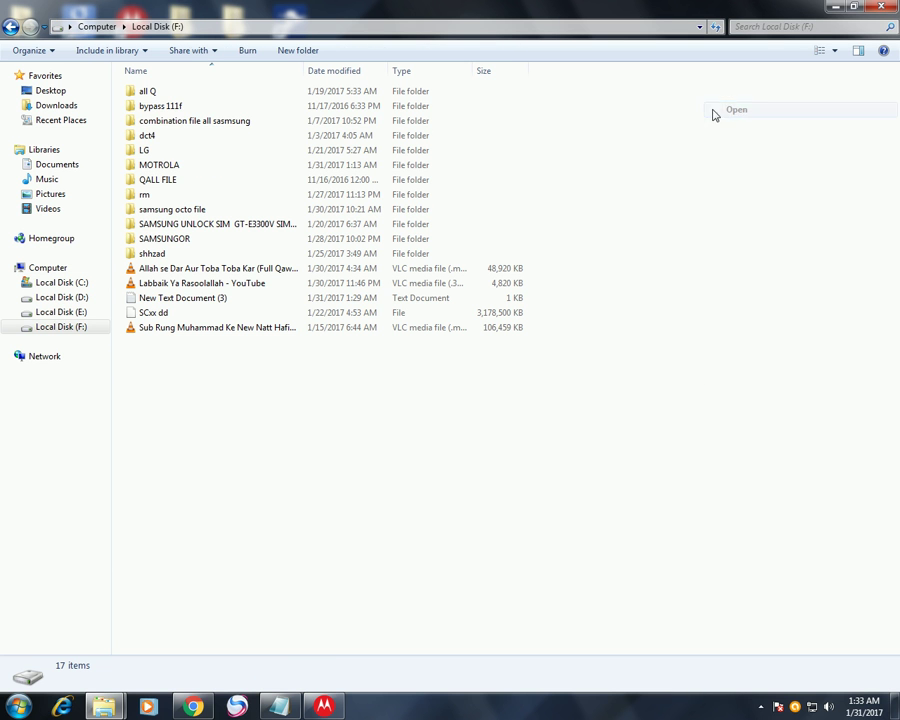
double_click(156, 167)
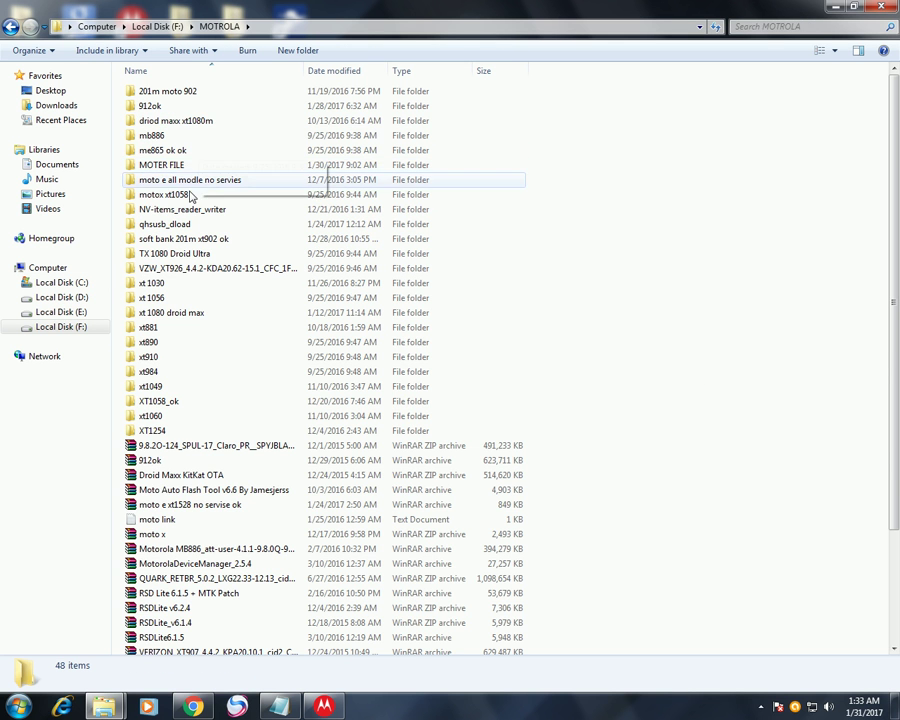
- Extract VERIZON_XT907_4.4.2_KPA20.10.1_cid2_CFC_1FF_SVC.xml OK.rar with the WinRAR wizard into the proposed folder, and close the archive
scroll(331, 418, "down", 3)
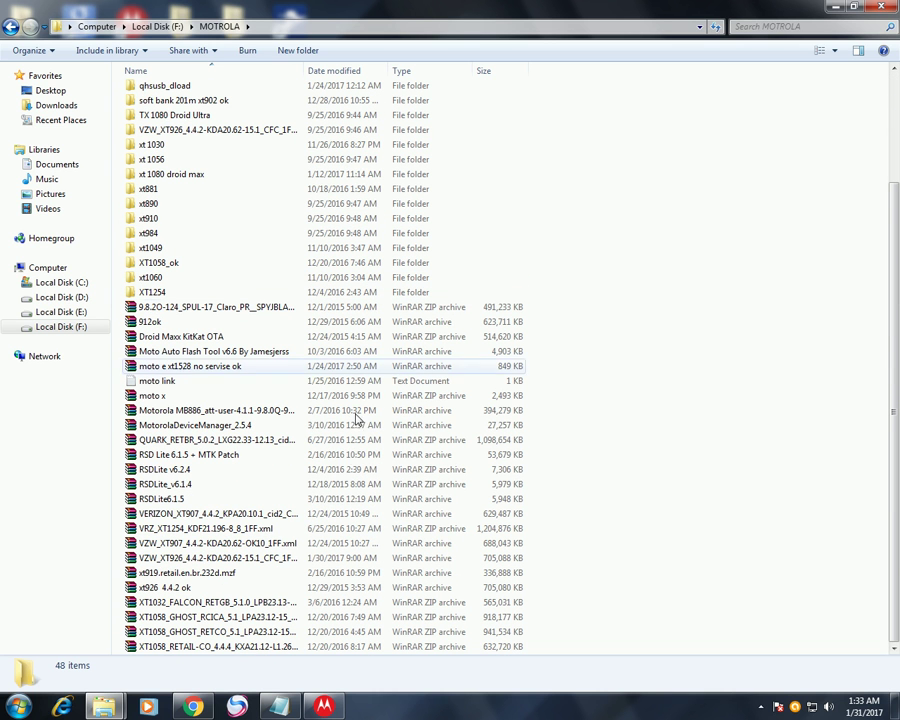
right_click(217, 517)
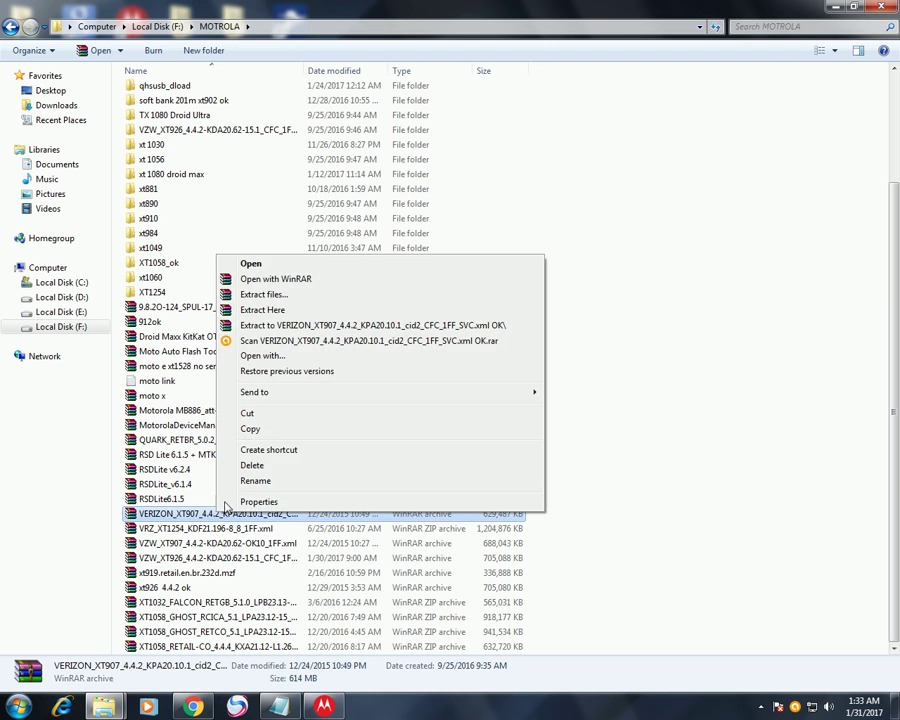
left_click(264, 264)
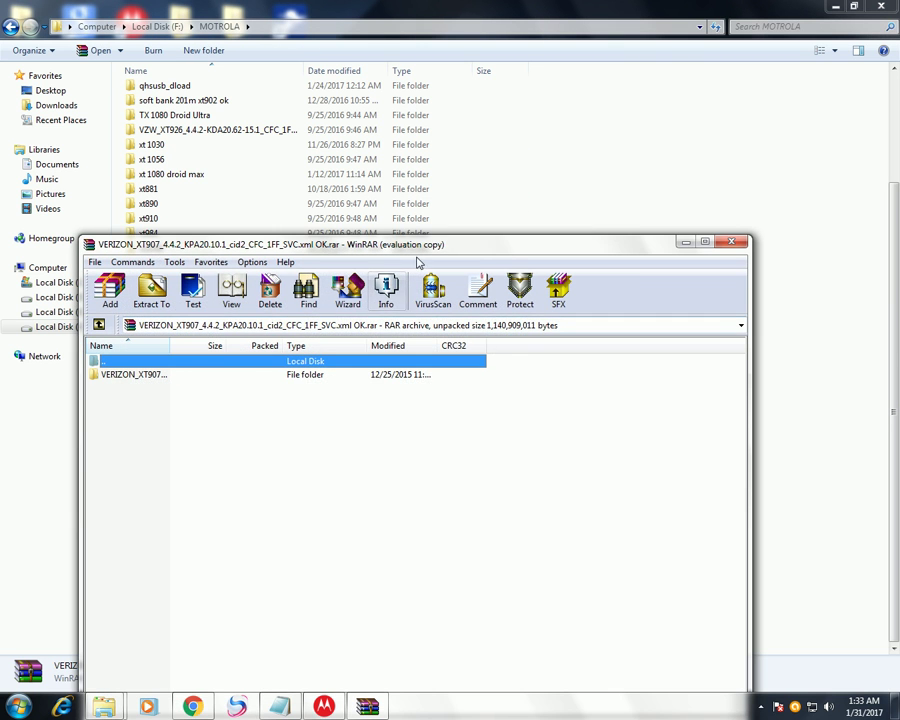
left_click(343, 236)
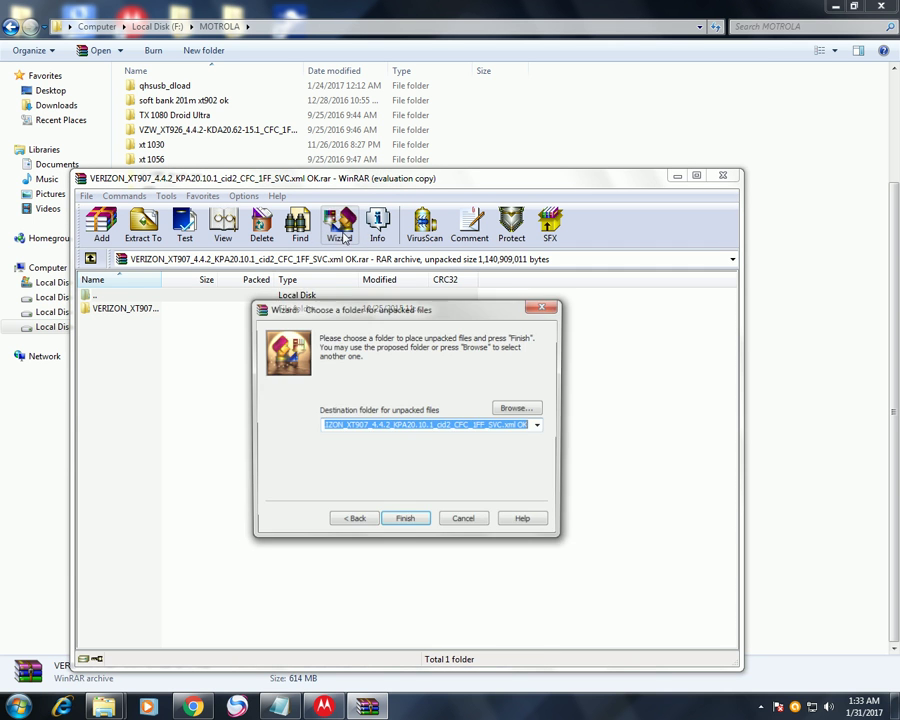
left_click(404, 520)
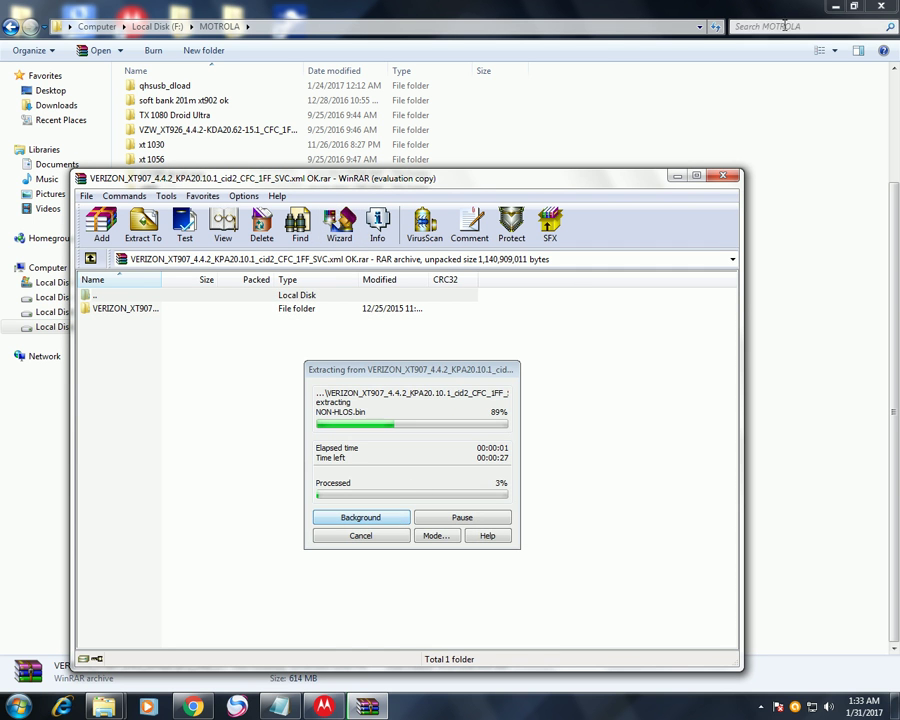
left_click(834, 7)
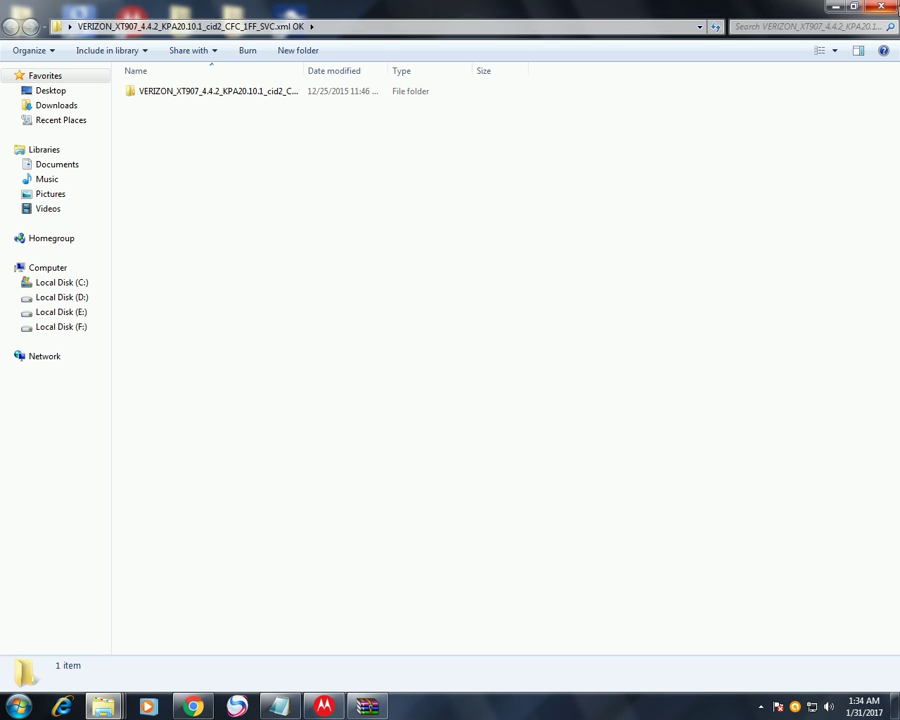
left_click(889, 8)
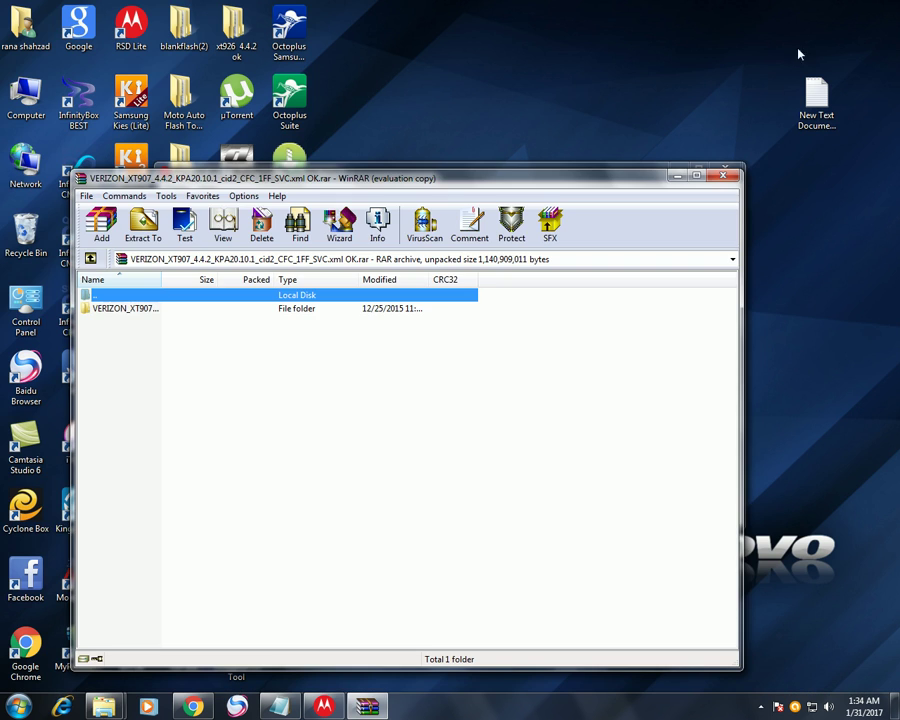
left_click(723, 171)
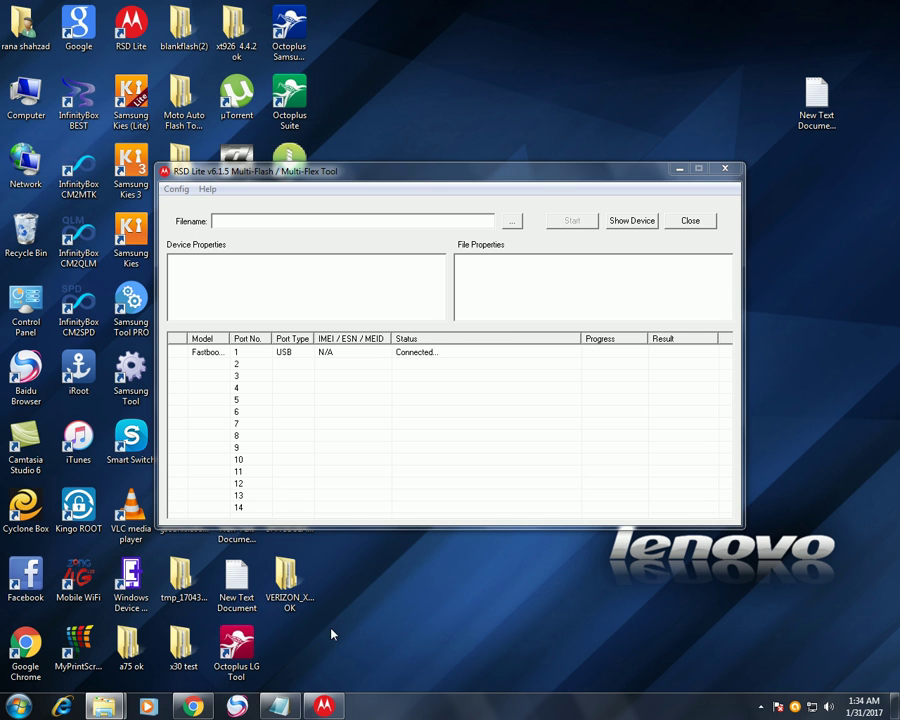
- Review the "and file select" line of the method notes in Notepad
left_click(280, 706)
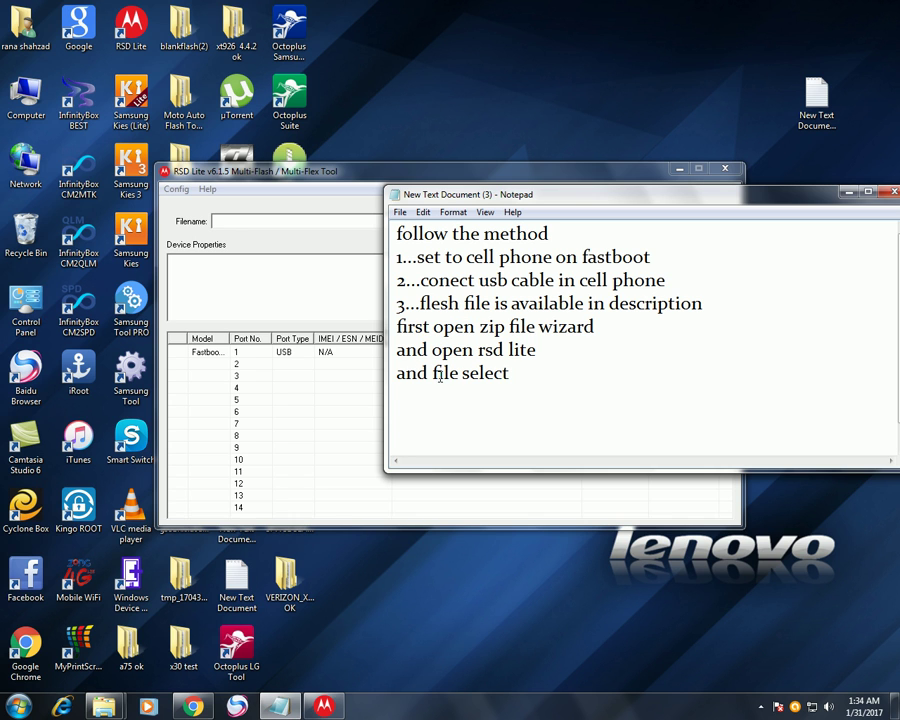
left_click_drag(517, 375, 397, 374)
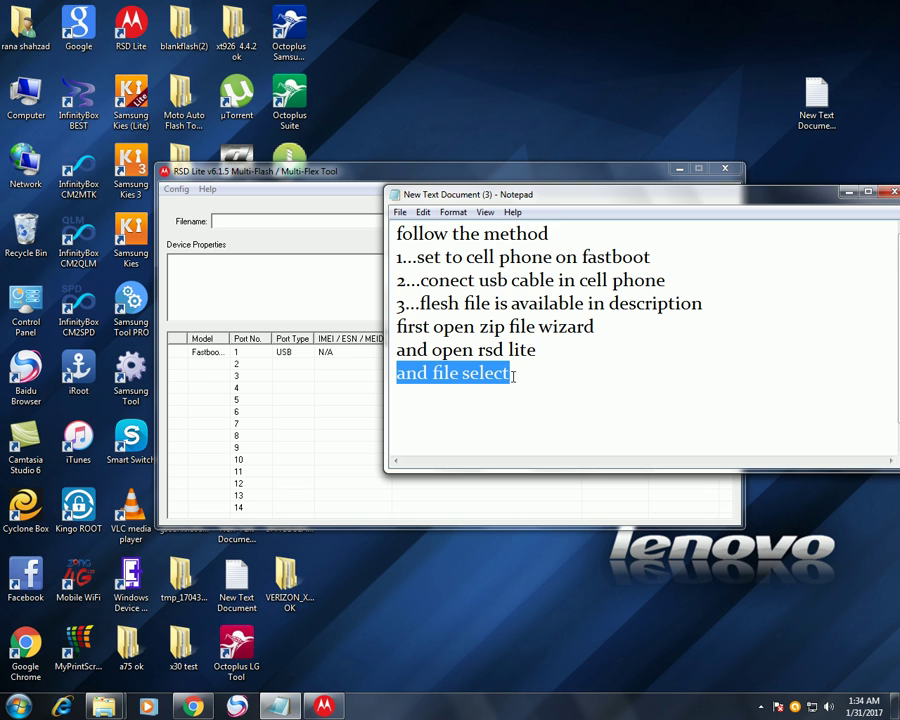
left_click(849, 191)
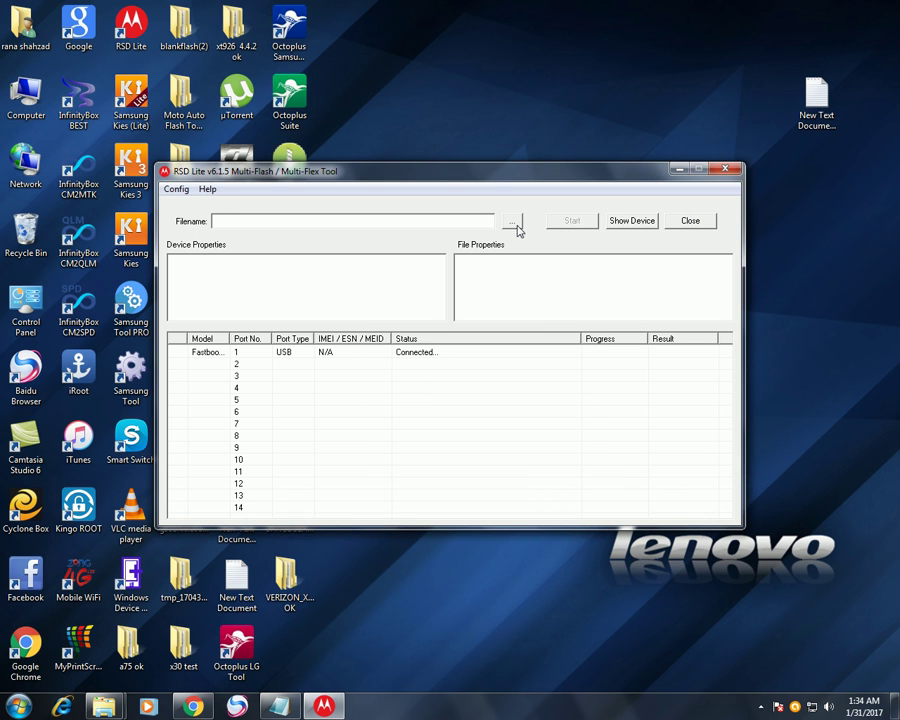
- Load VERIZON_XT907_4.4.2_KPA20.10.1_cid2_CFC_1FF.xml from the extracted VERIZON_XT907 folder as the flash file in RSD Lite
left_click(512, 221)
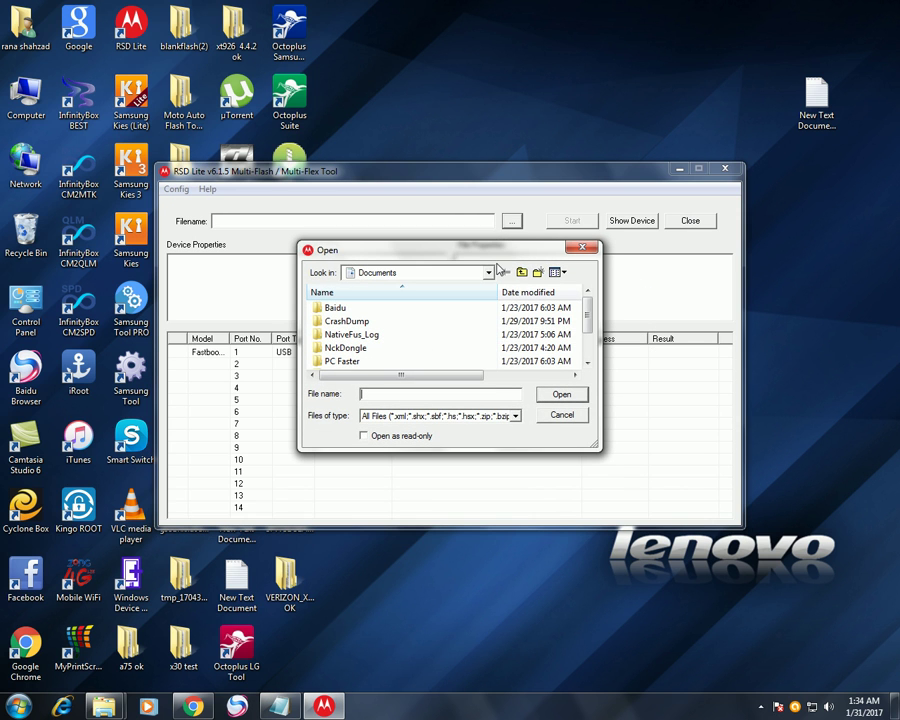
left_click(489, 273)
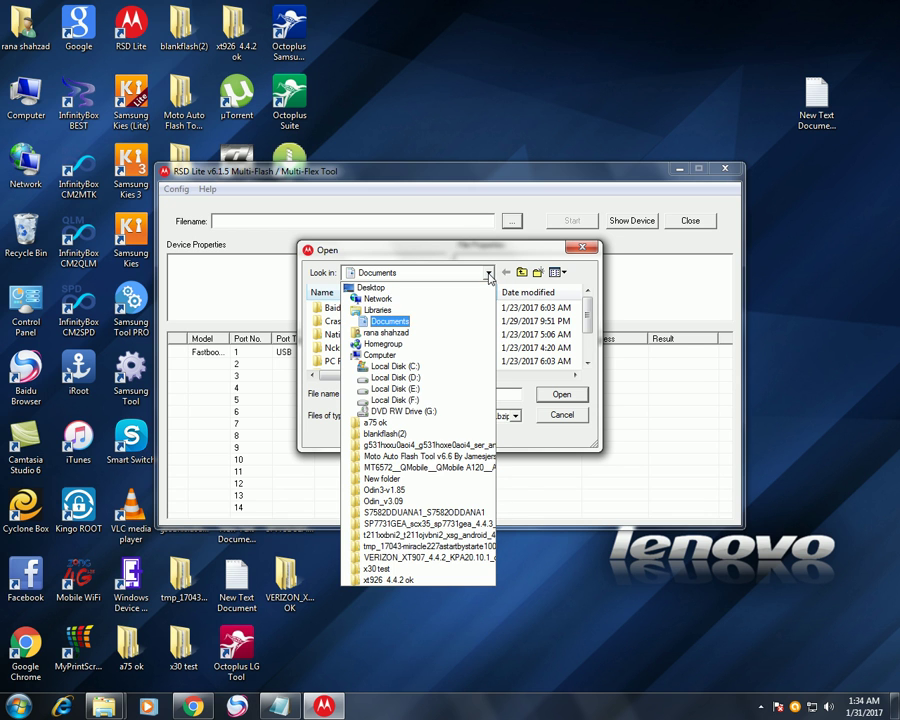
left_click(428, 563)
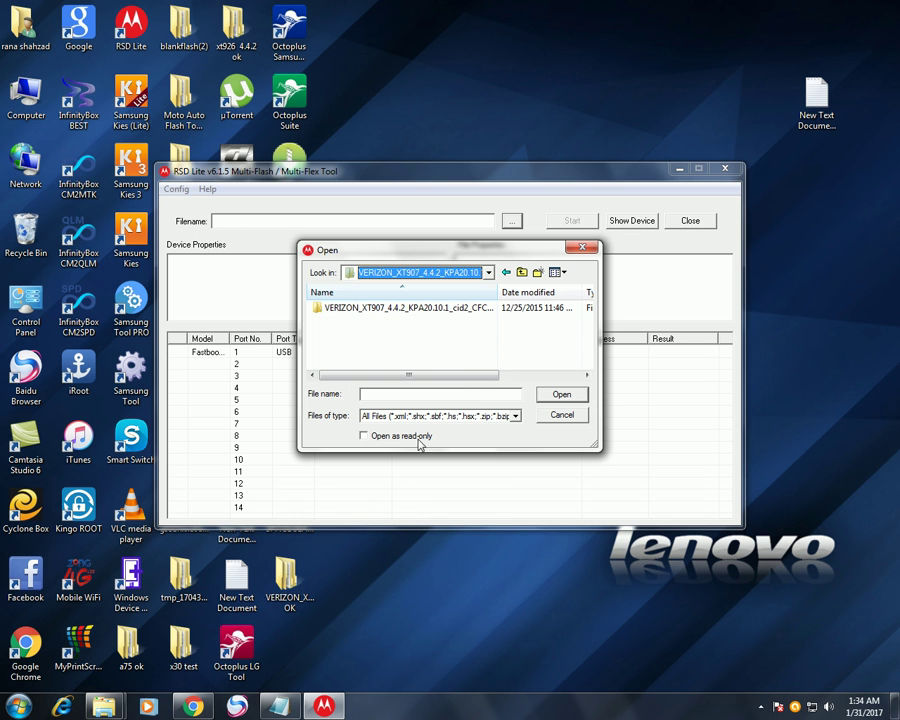
double_click(376, 310)
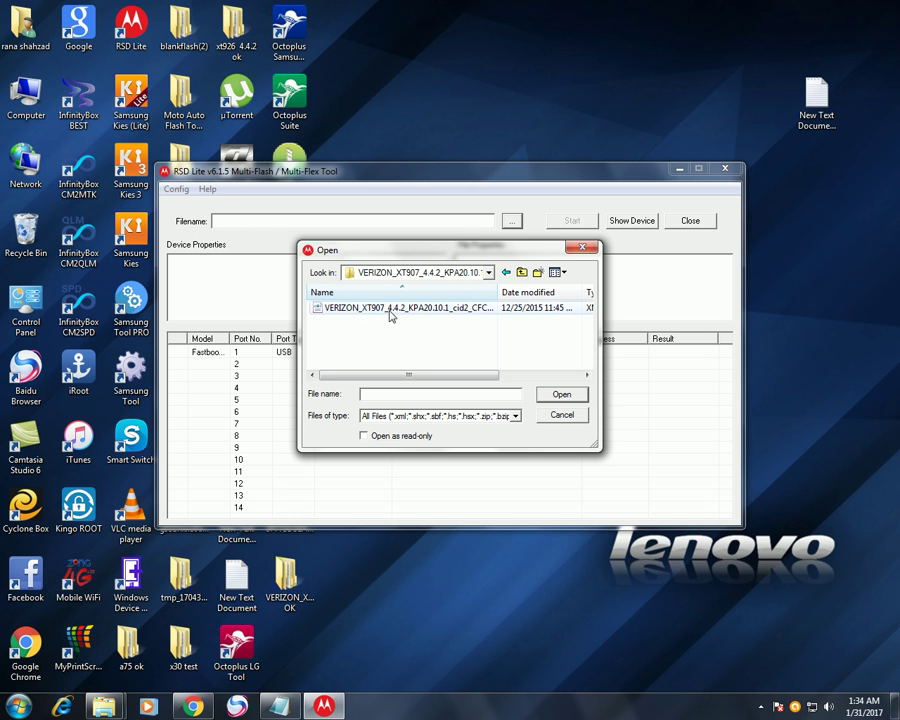
double_click(393, 309)
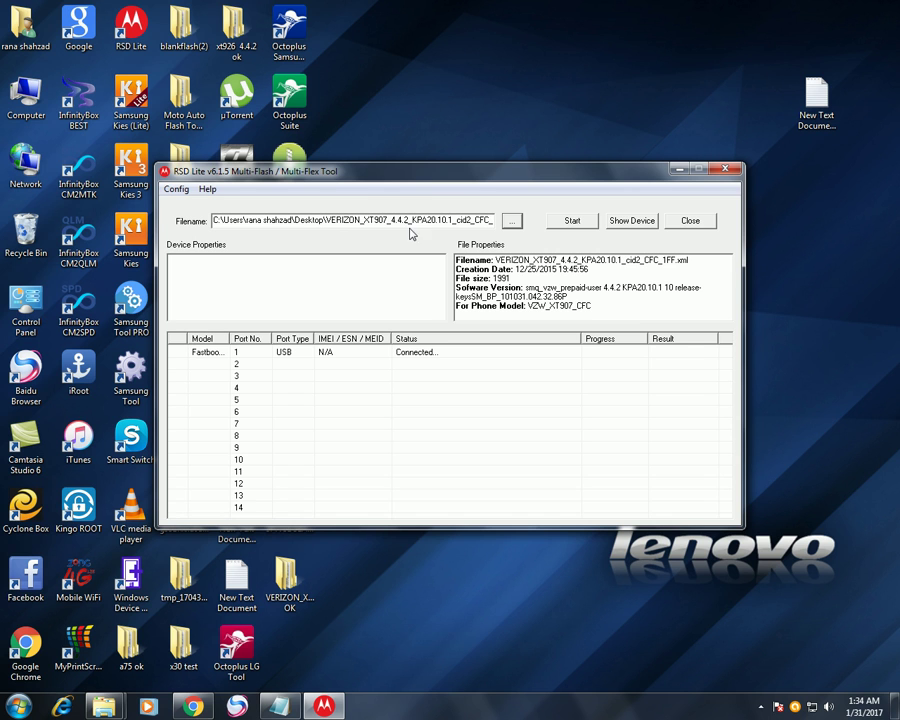
left_click_drag(363, 219, 409, 219)
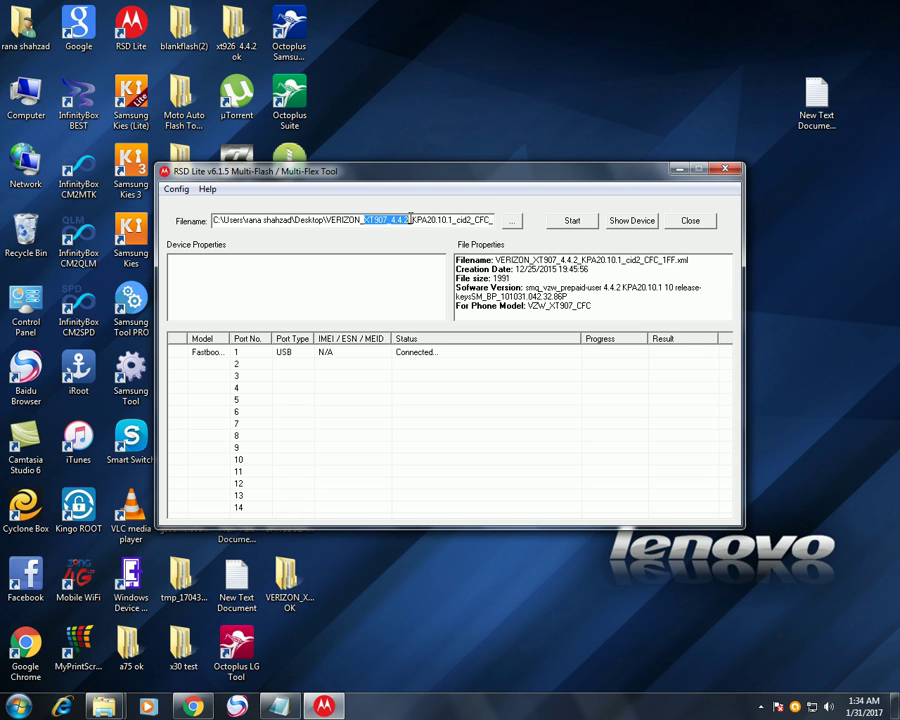
left_click(513, 221)
double_click(413, 309)
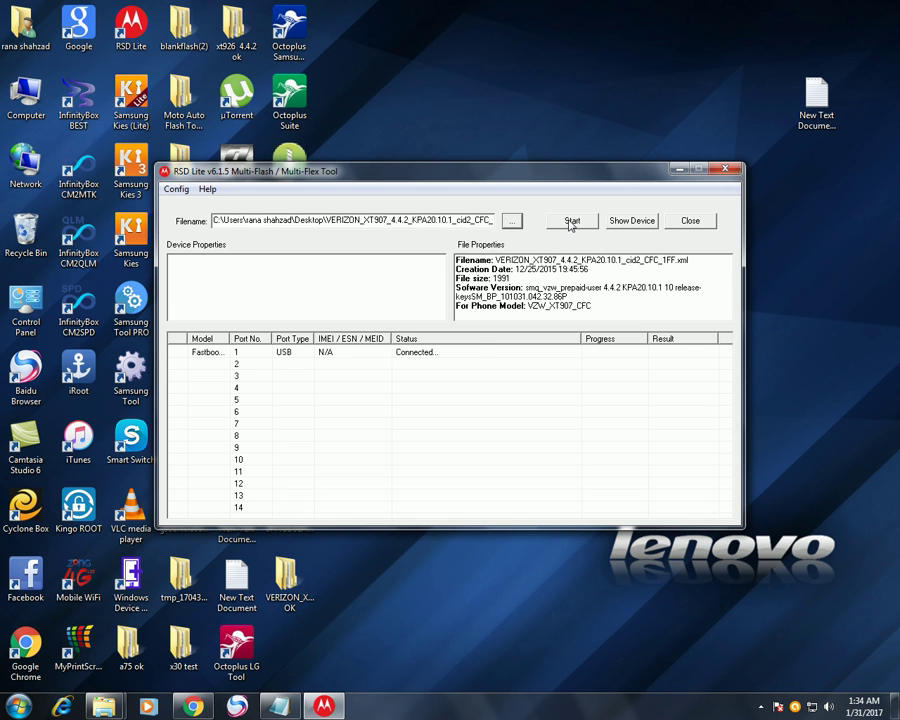
- Start flashing the connected fastboot phone with the loaded firmware, and move the flashing tool's window aside
left_click(571, 221)
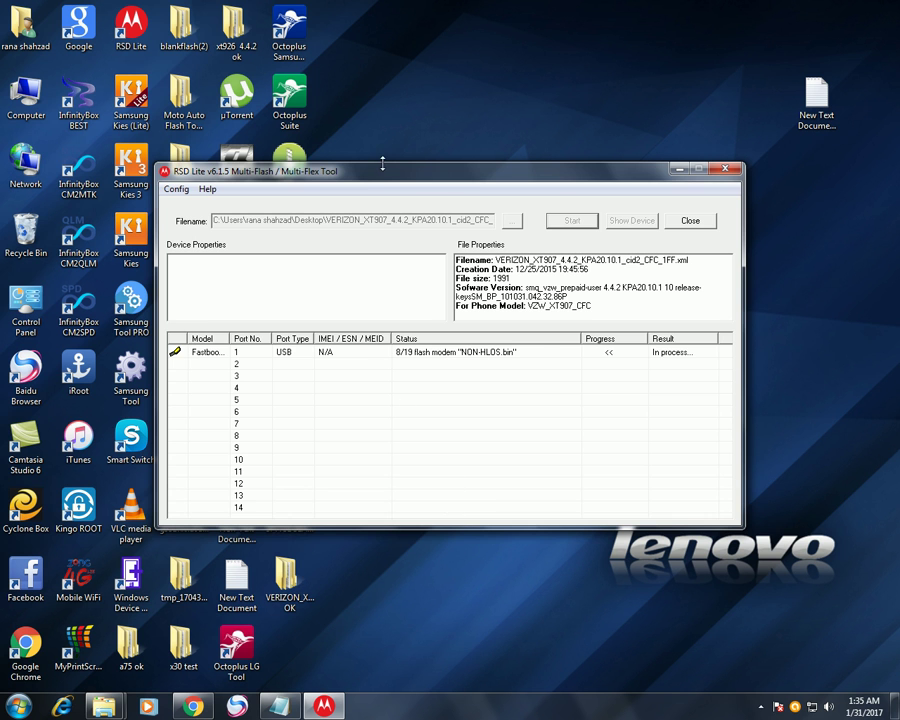
left_click_drag(365, 178, 515, 182)
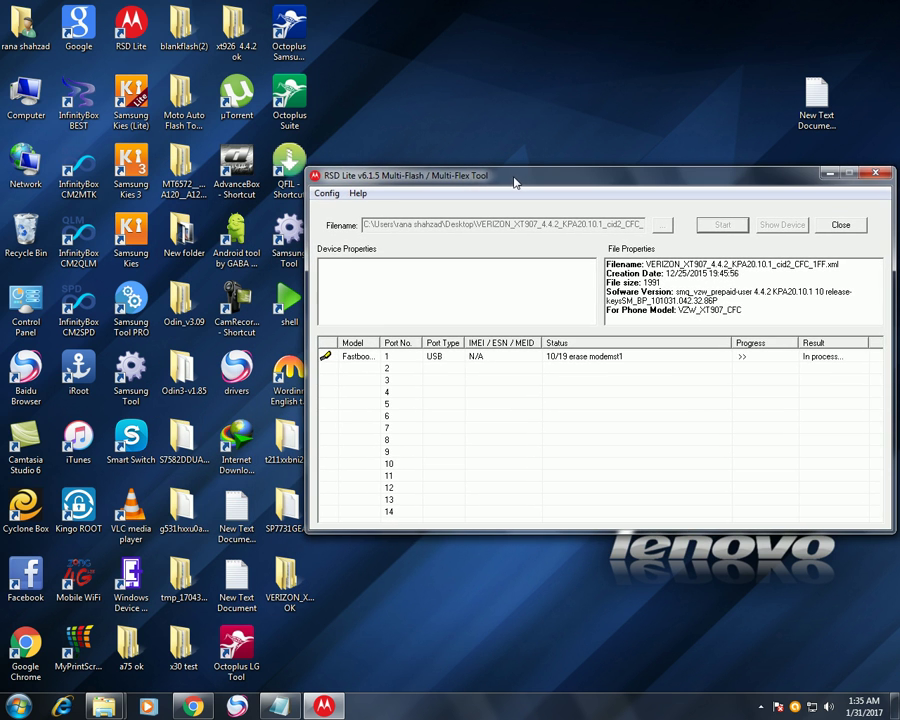
left_click(509, 115)
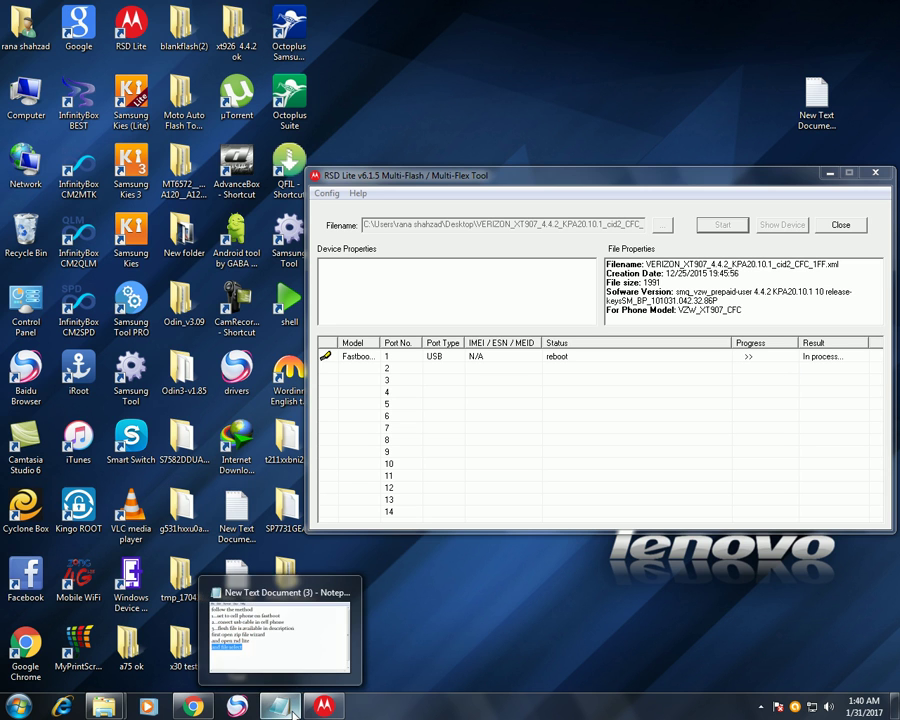
- Maximize the Notepad method notes and add the line "cell phone auto rreboot and 100% ok" below "and file select"
left_click(235, 668)
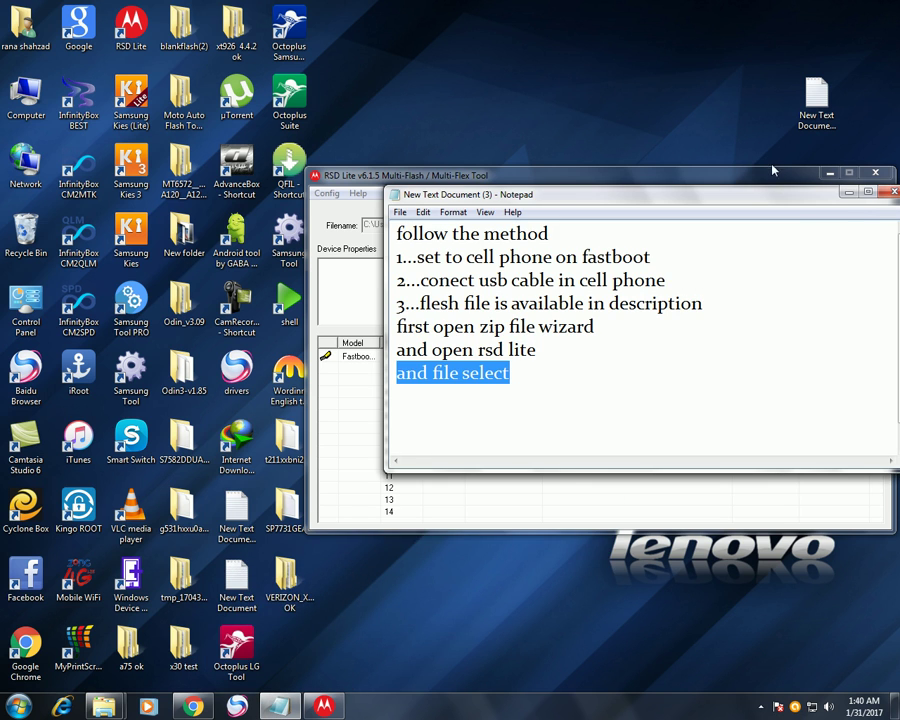
left_click(867, 192)
left_click(153, 183)
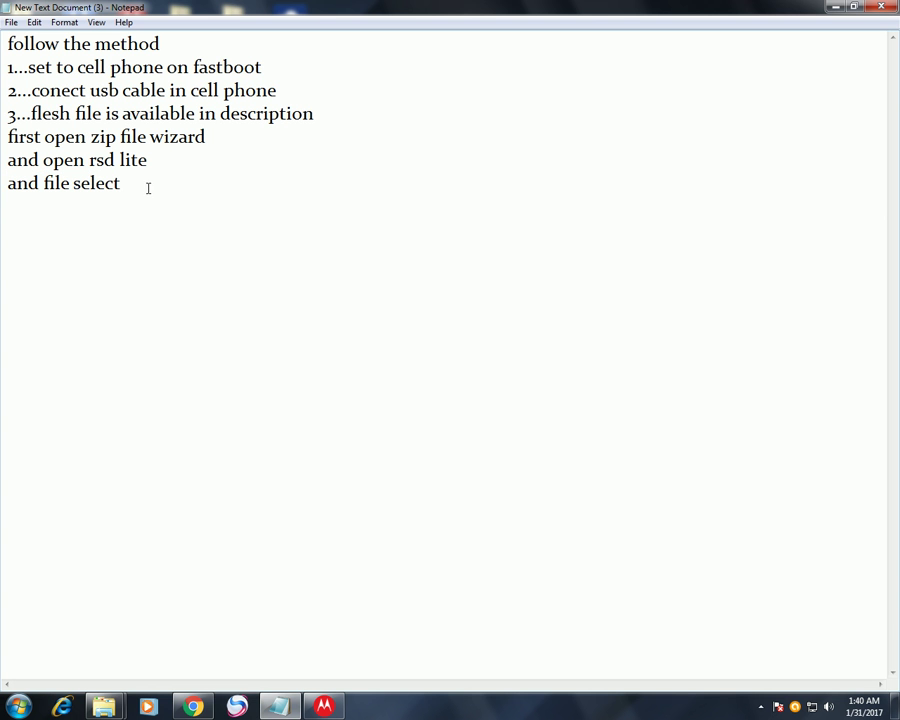
key("Return")
type("cell phone")
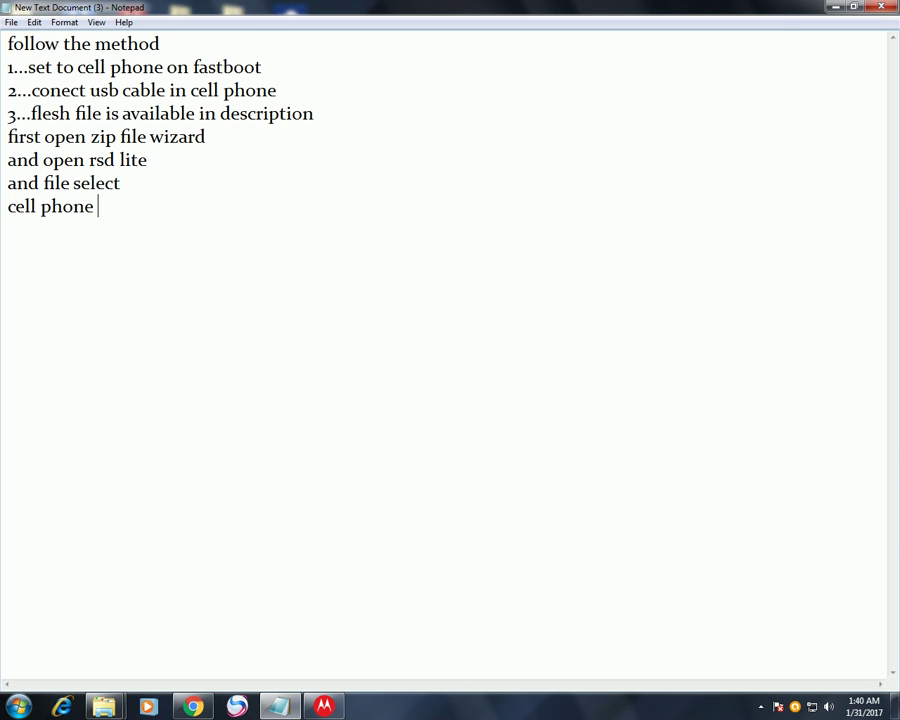
type("ao")
key("BackSpace")
type("ut")
key("BackSpace")
key("BackSpace")
type("o")
type("tu")
key("BackSpace")
key("BackSpace")
key("BackSpace")
type("uto rreboot")
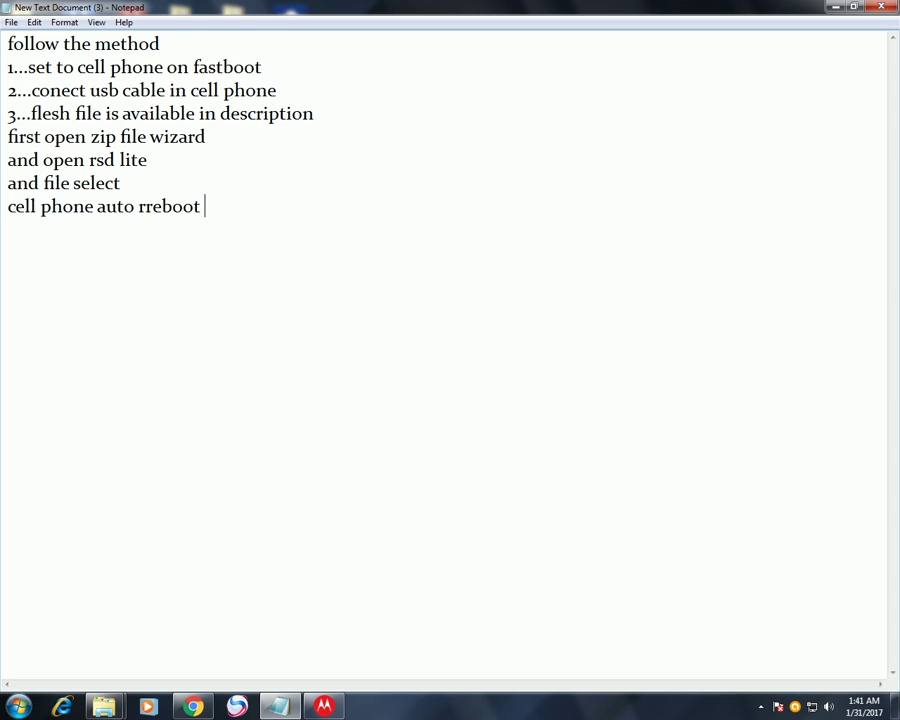
type(" and 100% k")
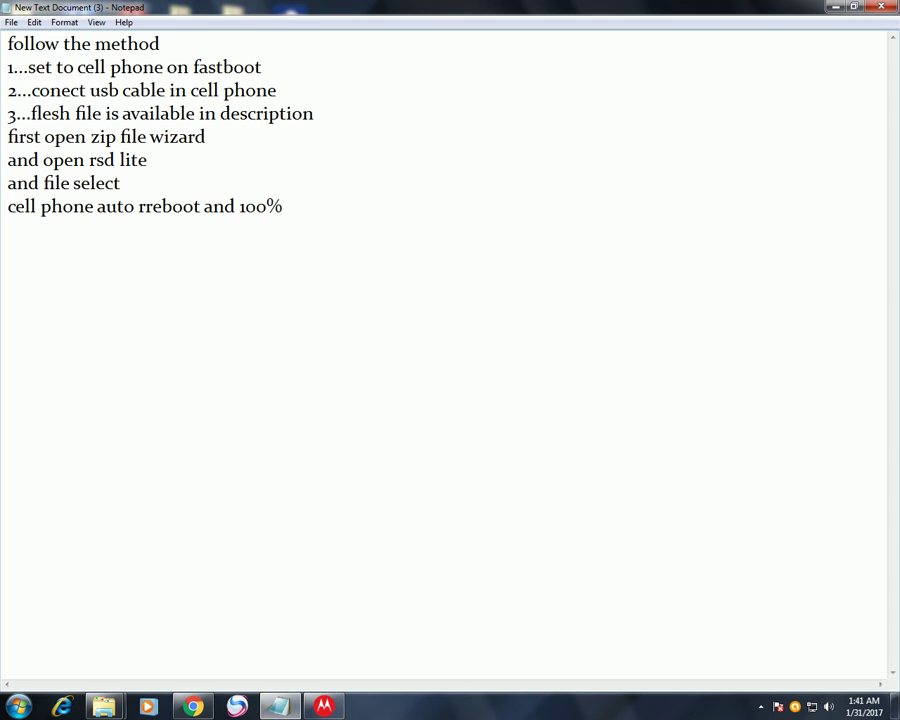
key("BackSpace")
key("BackSpace")
type("ok")
- Leave a blank line and add the closing text "plz like and subscribe my chanal and cooments th" to the notes
key("Return")
key("Return")
type("plz like")
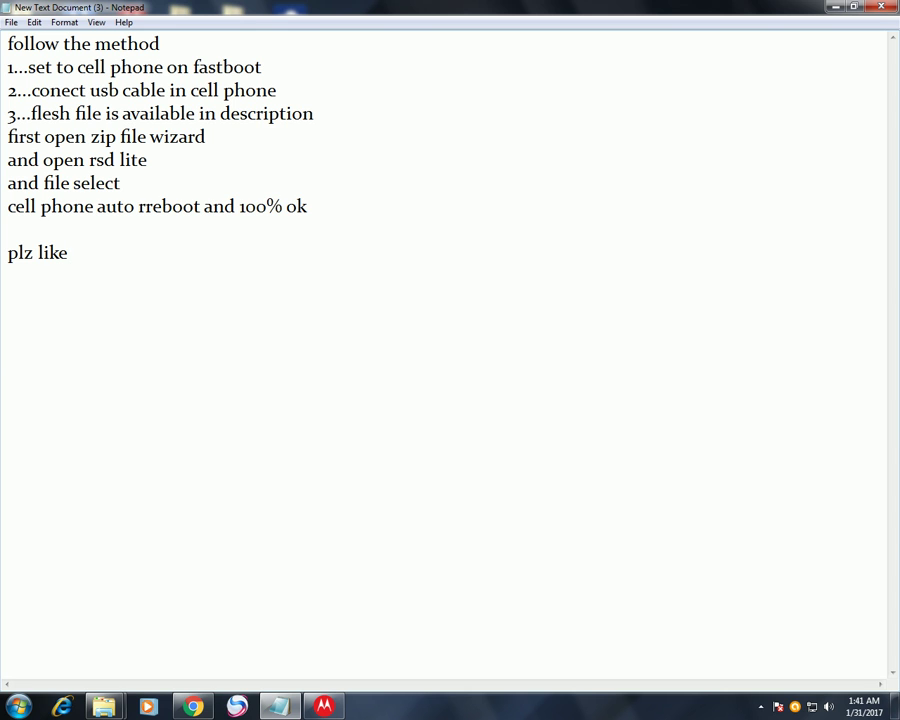
type(" and subsc")
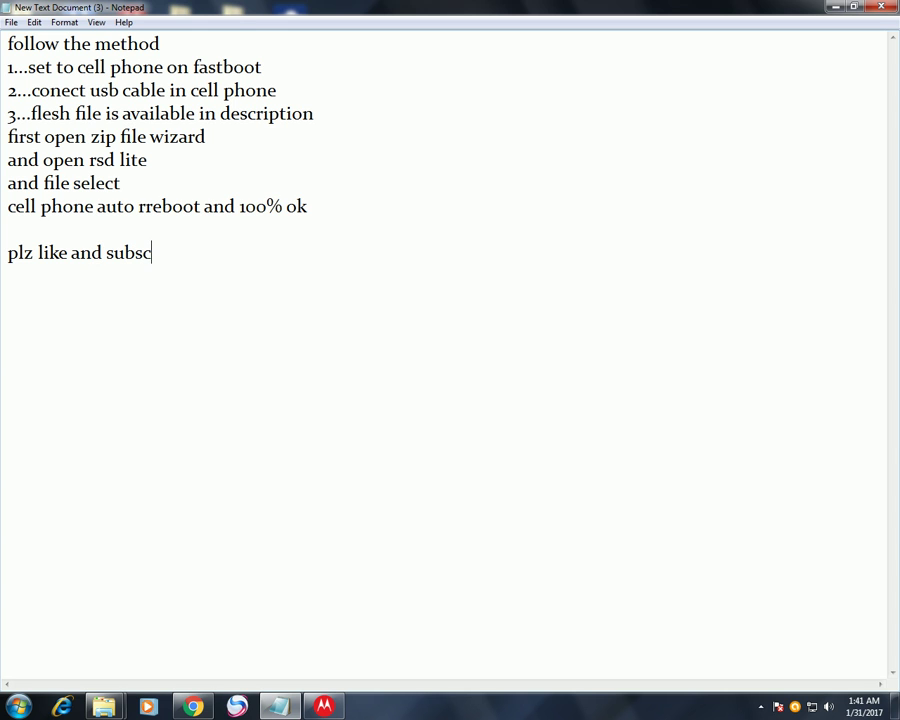
type("ribe my ")
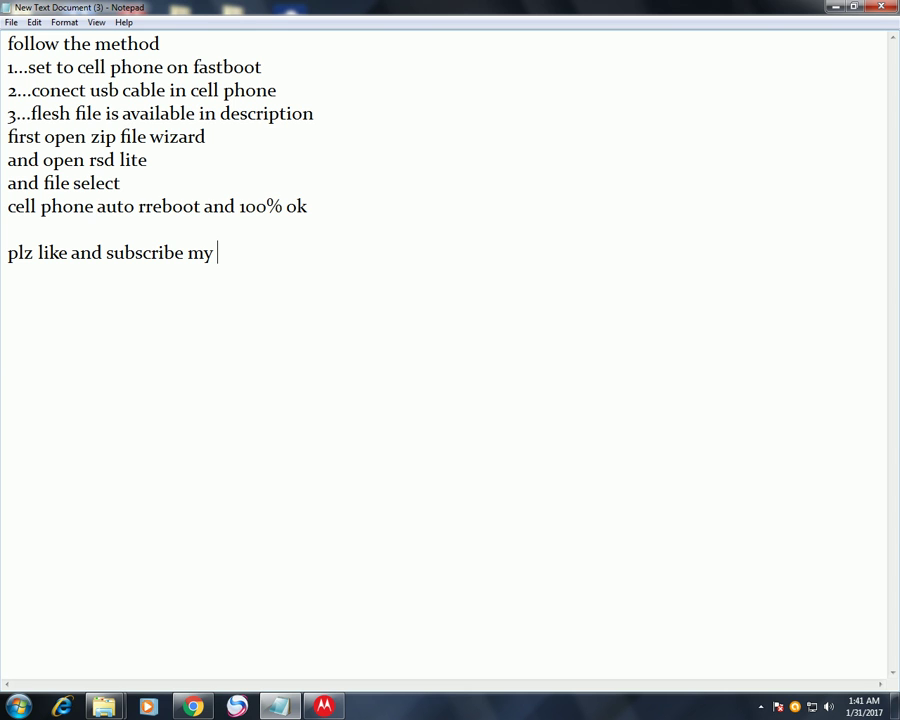
type("chanal")
type("and cooments th")
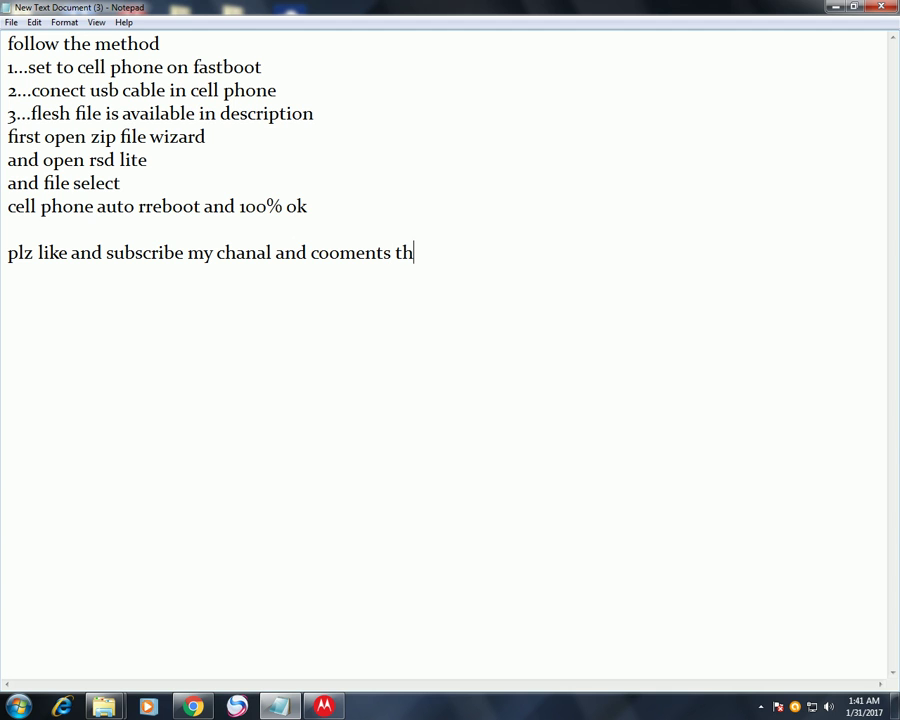